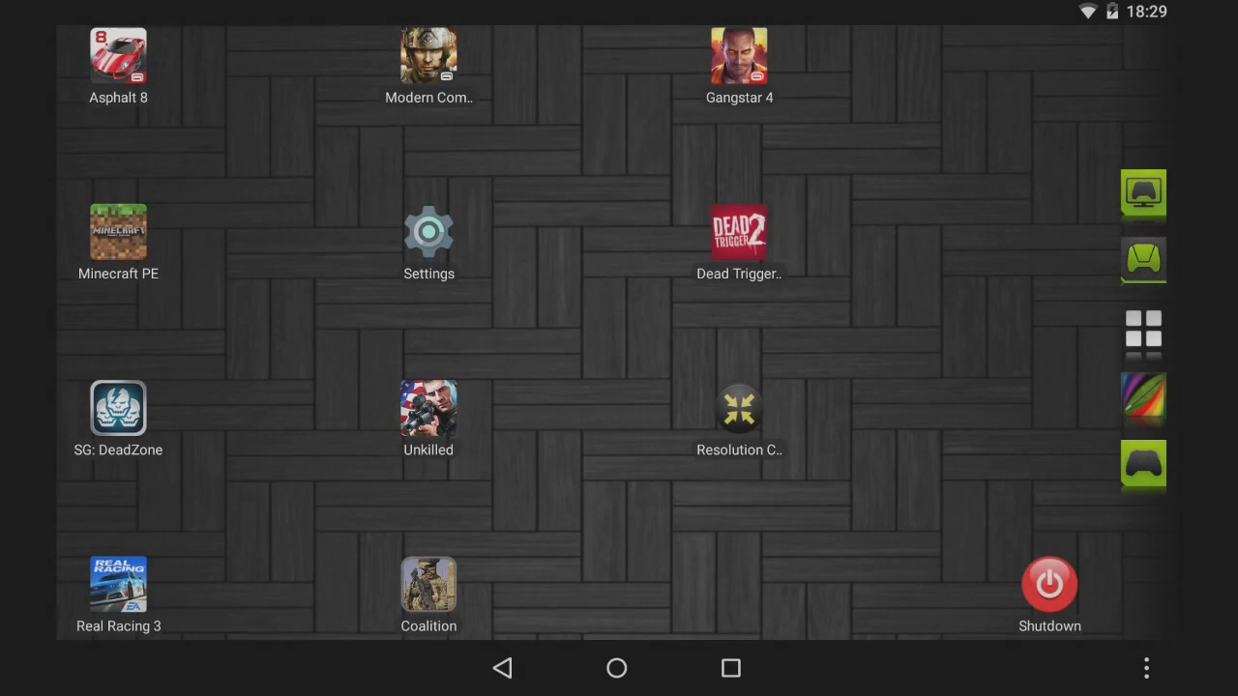
Launch ES File Explorer from the app drawer to its Homepage
click(1144, 329)
click(1151, 334)
click(1144, 330)
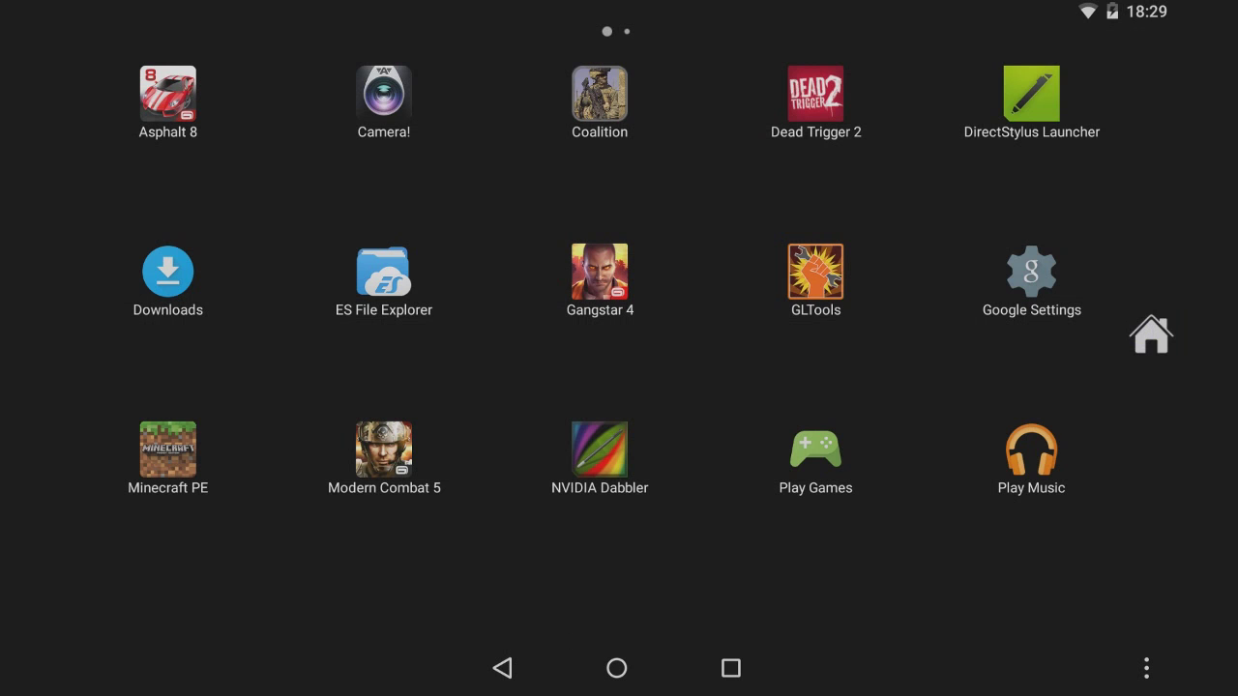
click(1151, 334)
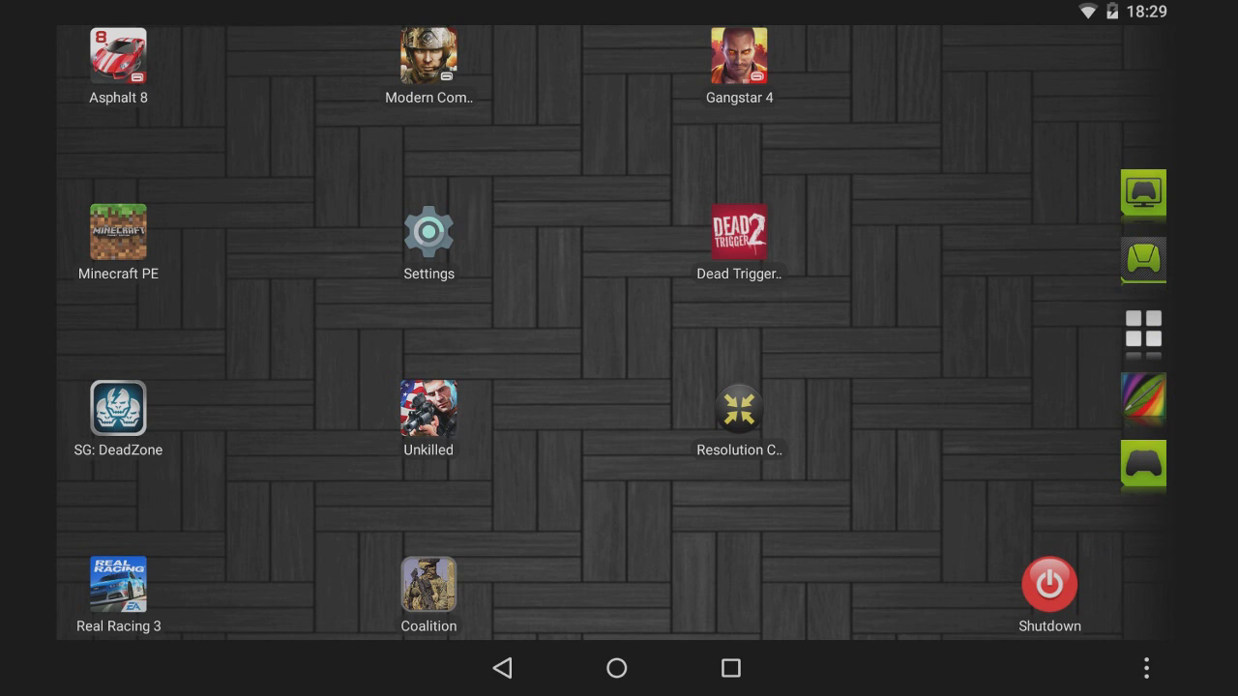
click(1144, 330)
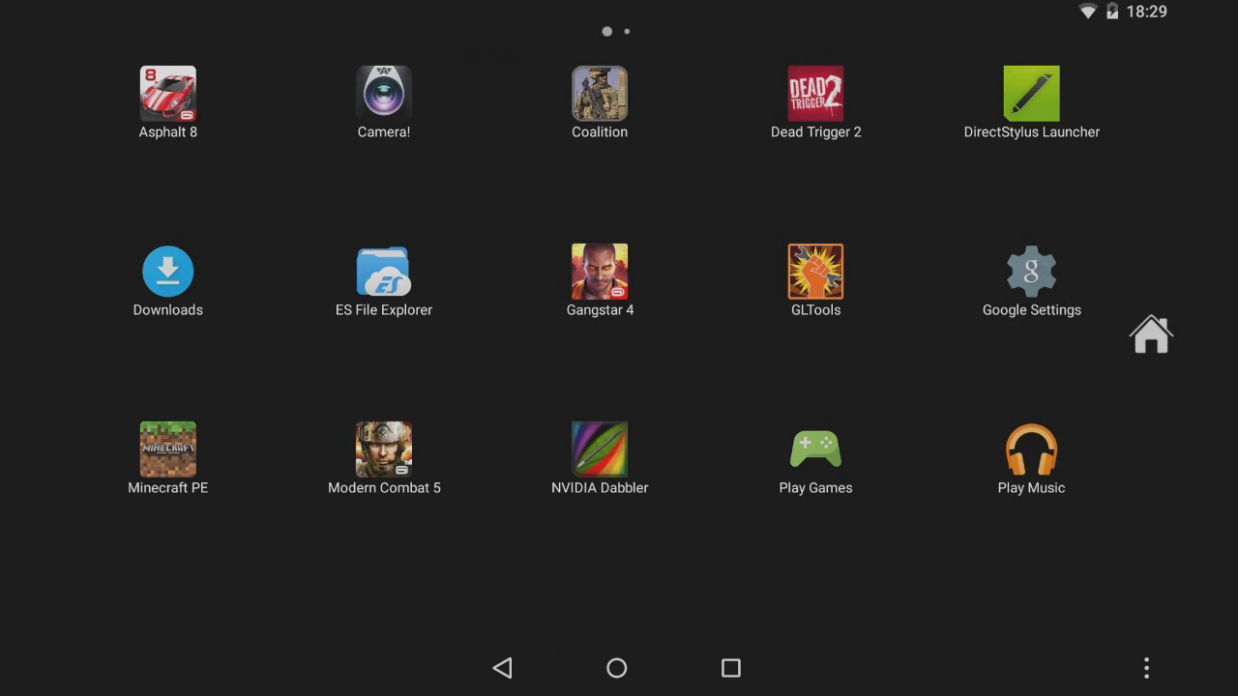
click(384, 276)
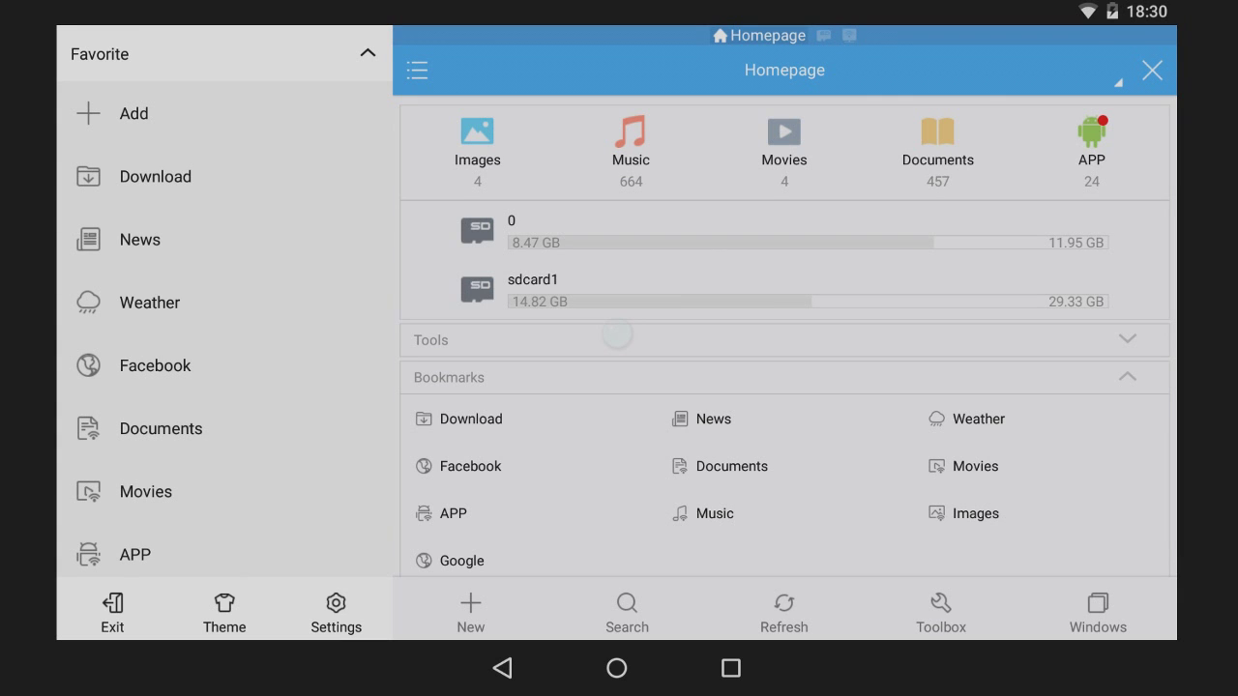
Scroll the sidebar to the Tools section and switch Root Explorer on
scroll(267, 305, down, 2)
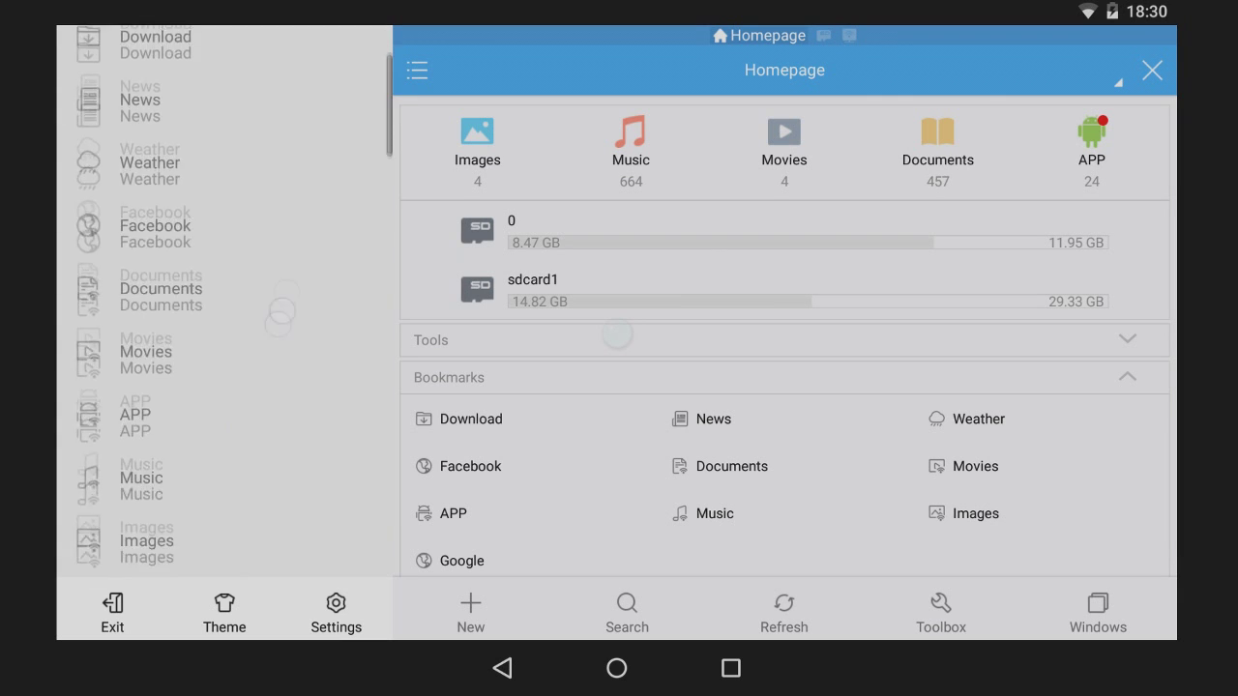
scroll(267, 305, down, 4)
scroll(267, 304, down, 5)
scroll(267, 305, down, 3)
scroll(267, 305, down, 3)
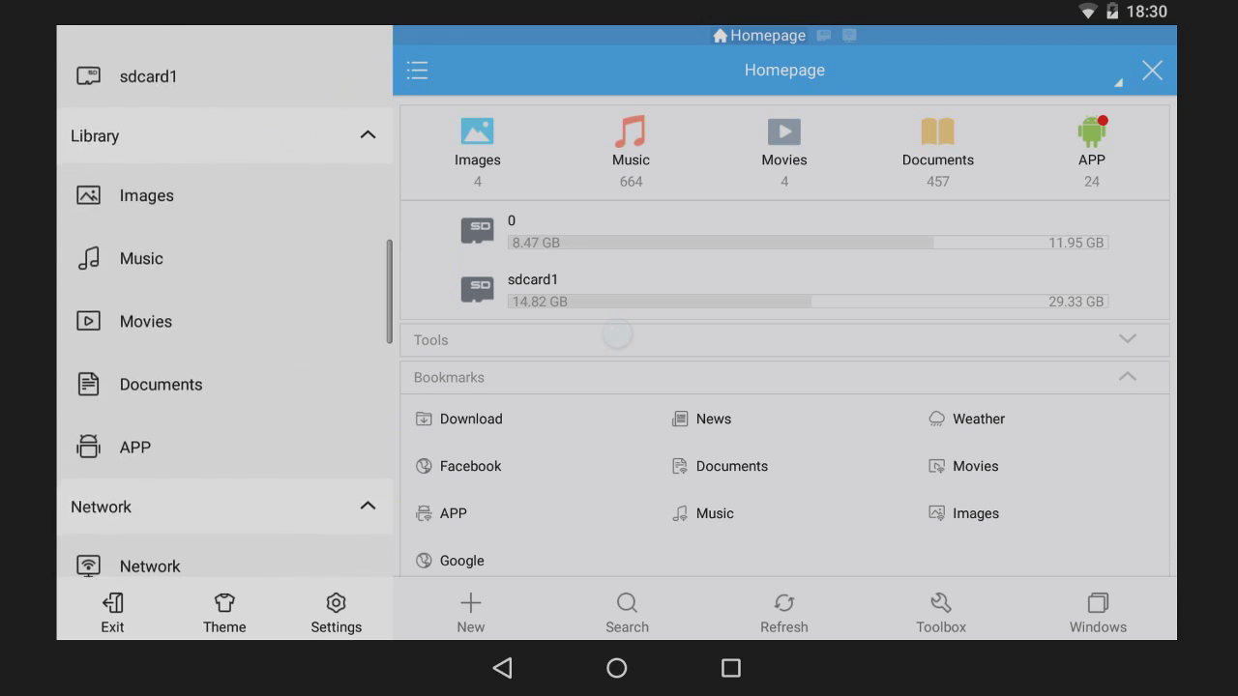
scroll(267, 305, down, 5)
scroll(281, 290, down, 4)
scroll(271, 446, down, 5)
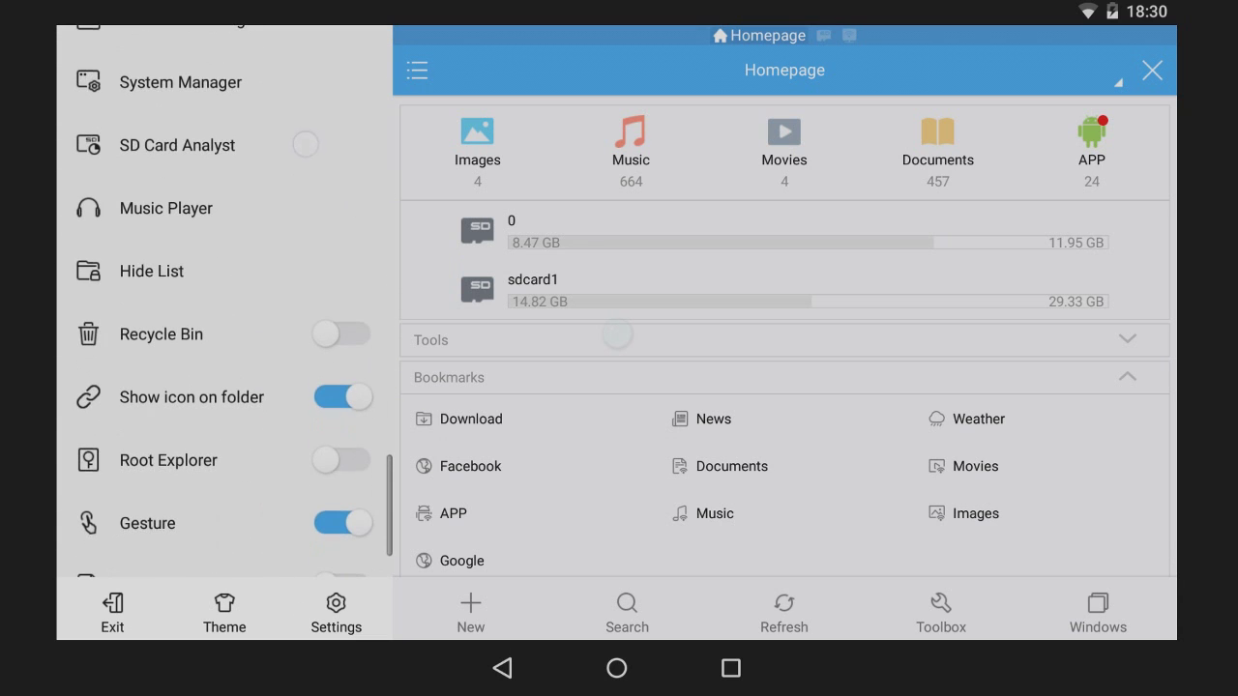
scroll(280, 165, down, 2)
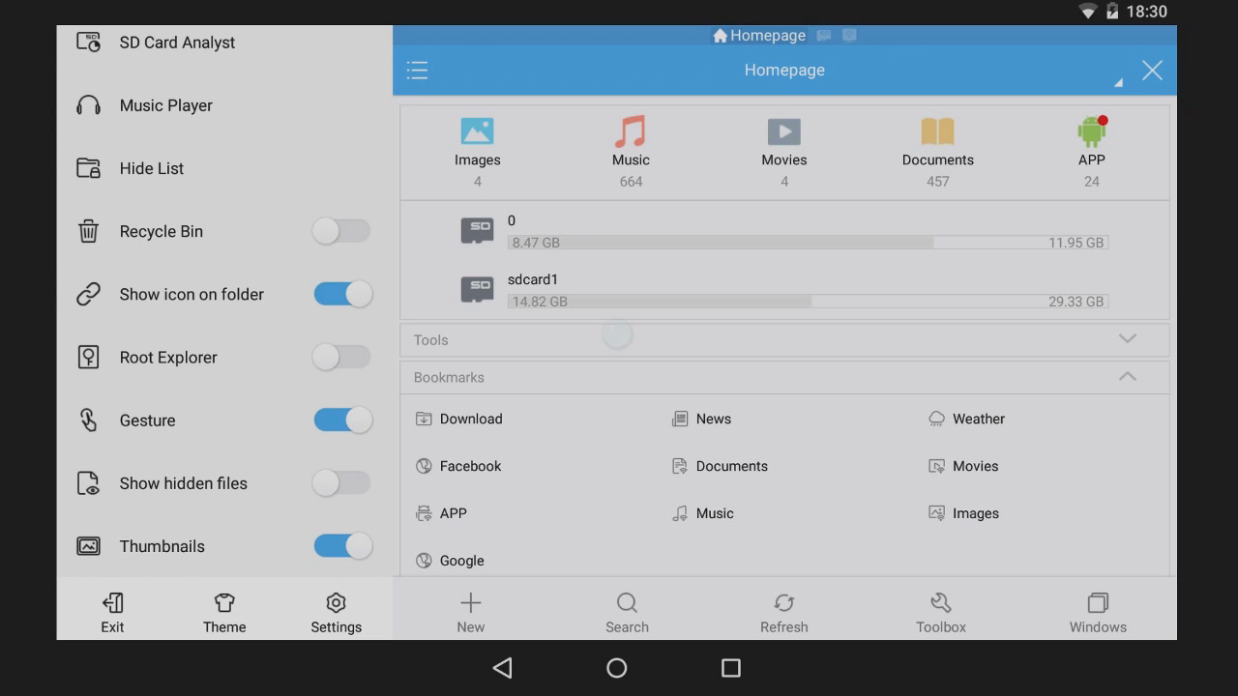
click(344, 357)
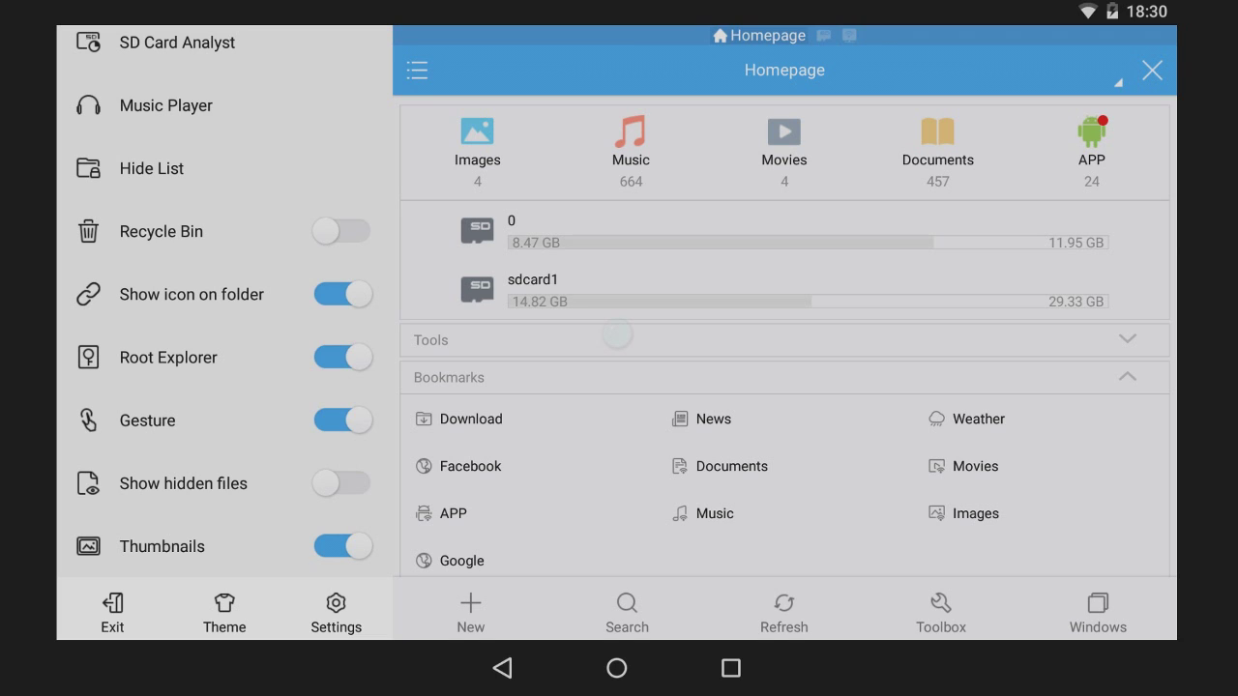
scroll(225, 302, up, 10)
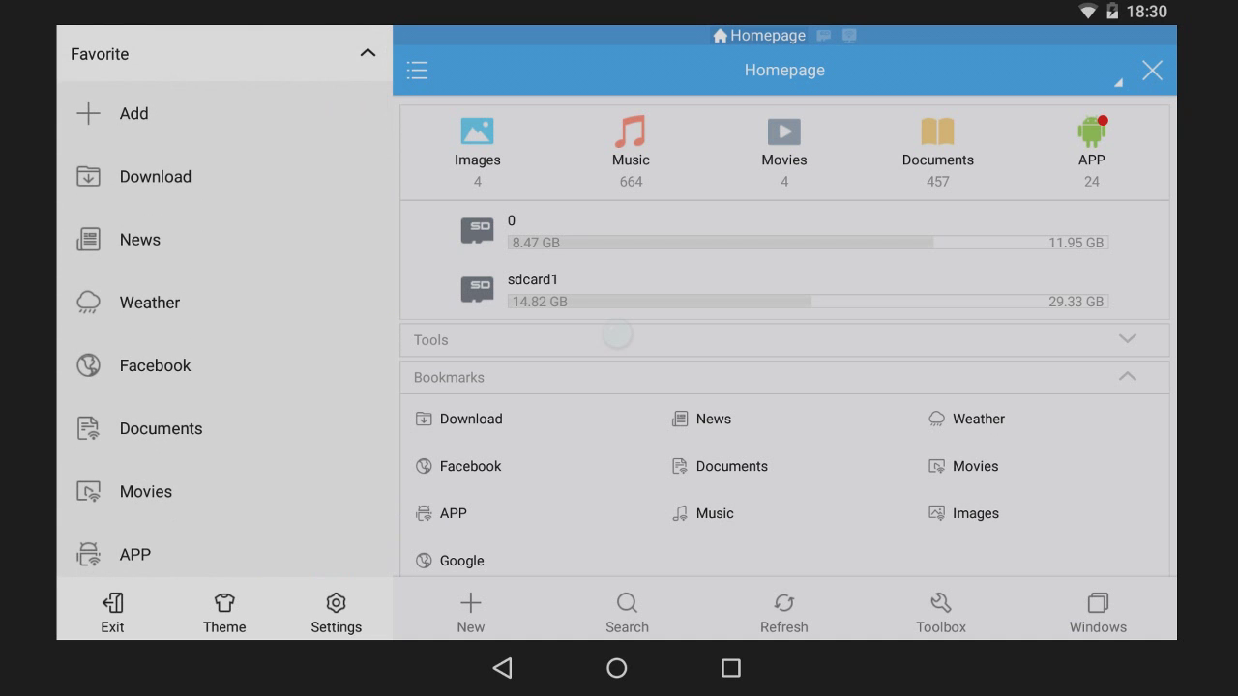
scroll(225, 302, down, 10)
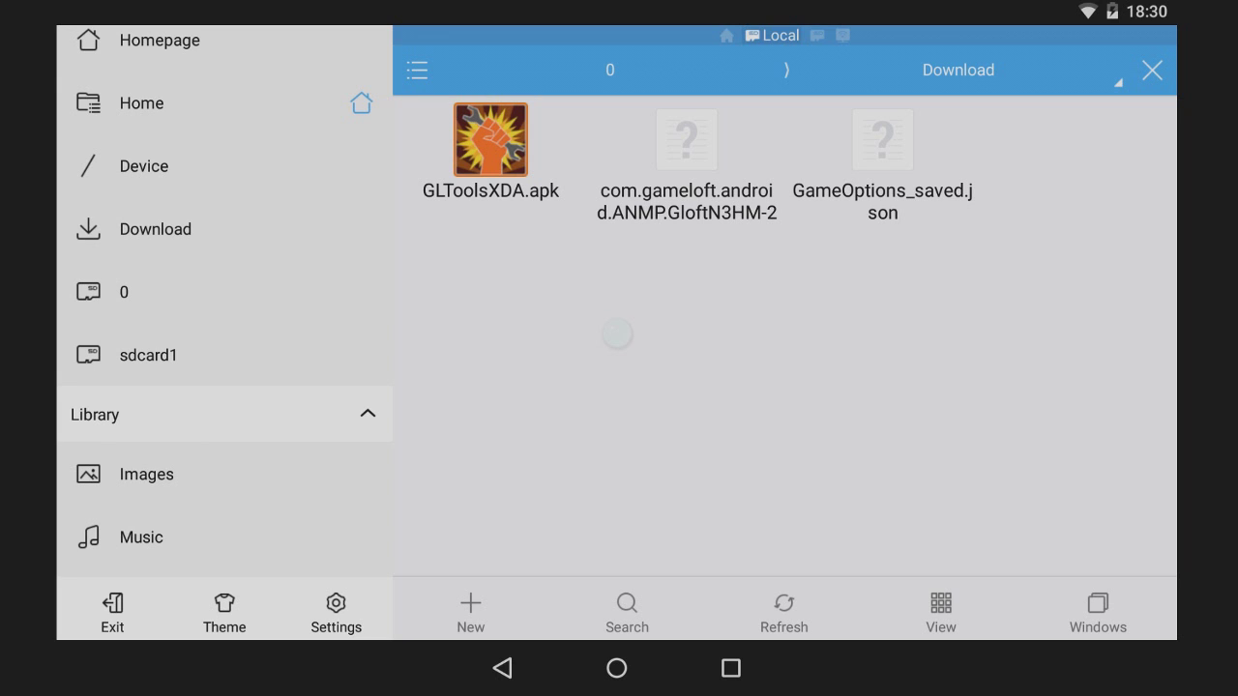
key(Escape)
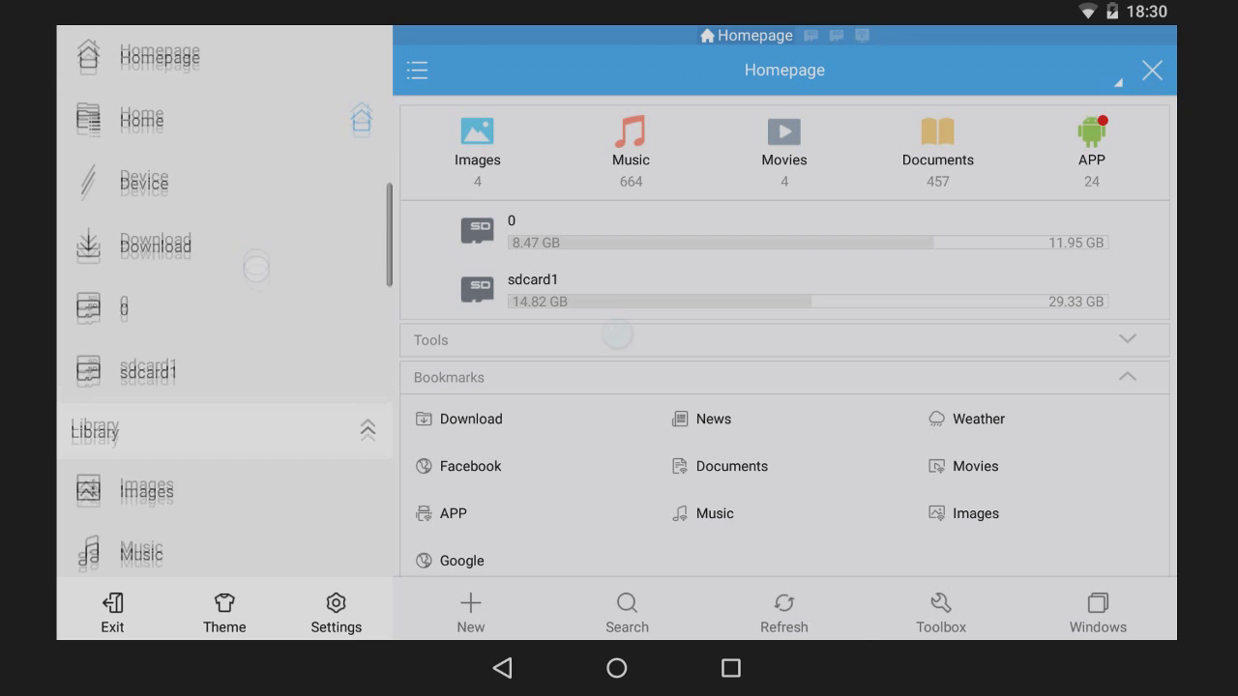
drag(257, 261, 272, 397)
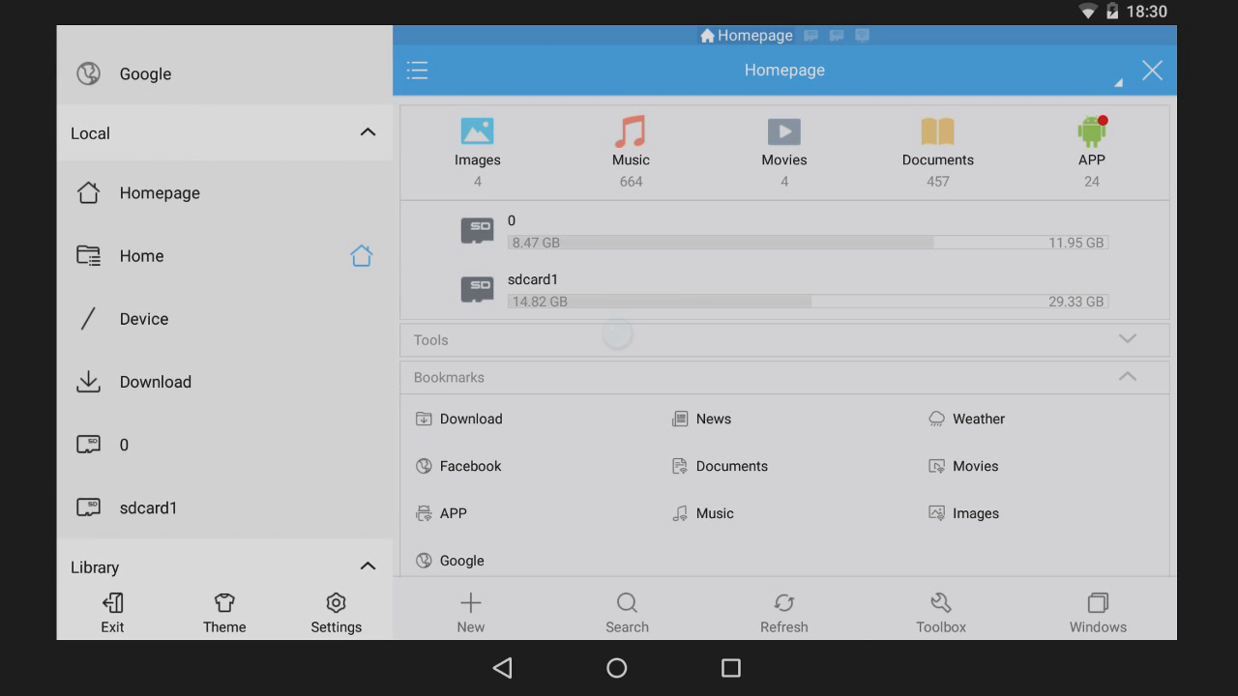
Browse from the device root into the /data/data folder
click(188, 321)
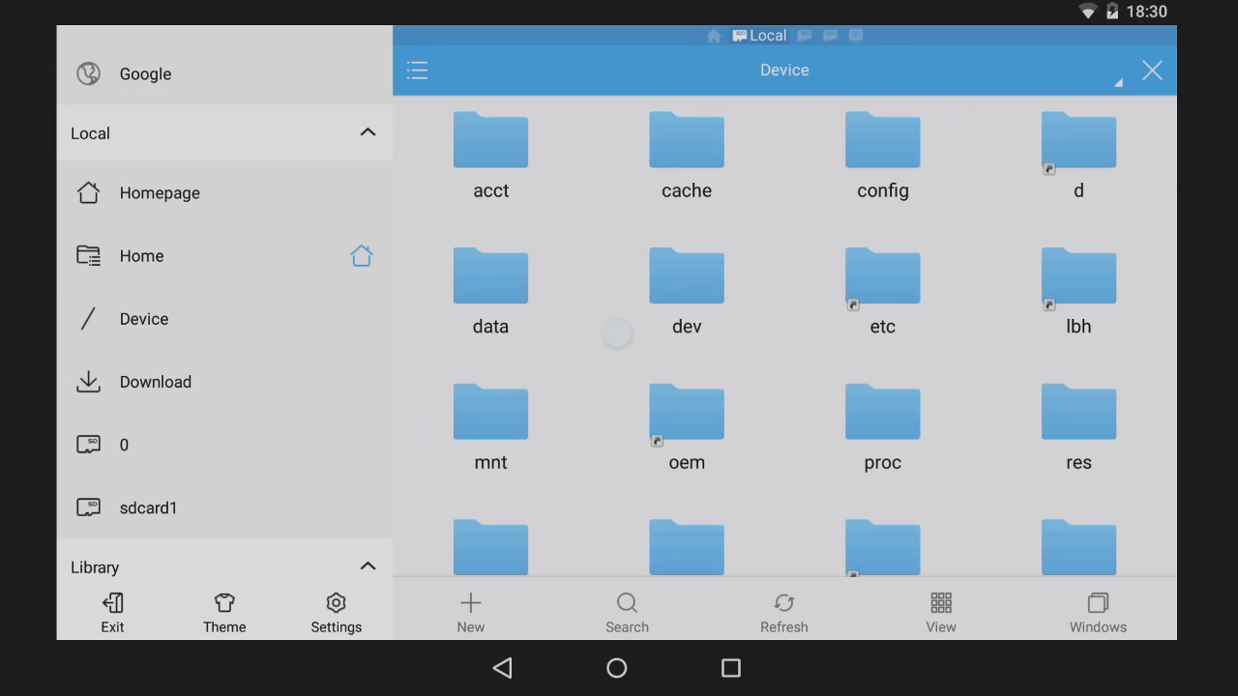
click(491, 290)
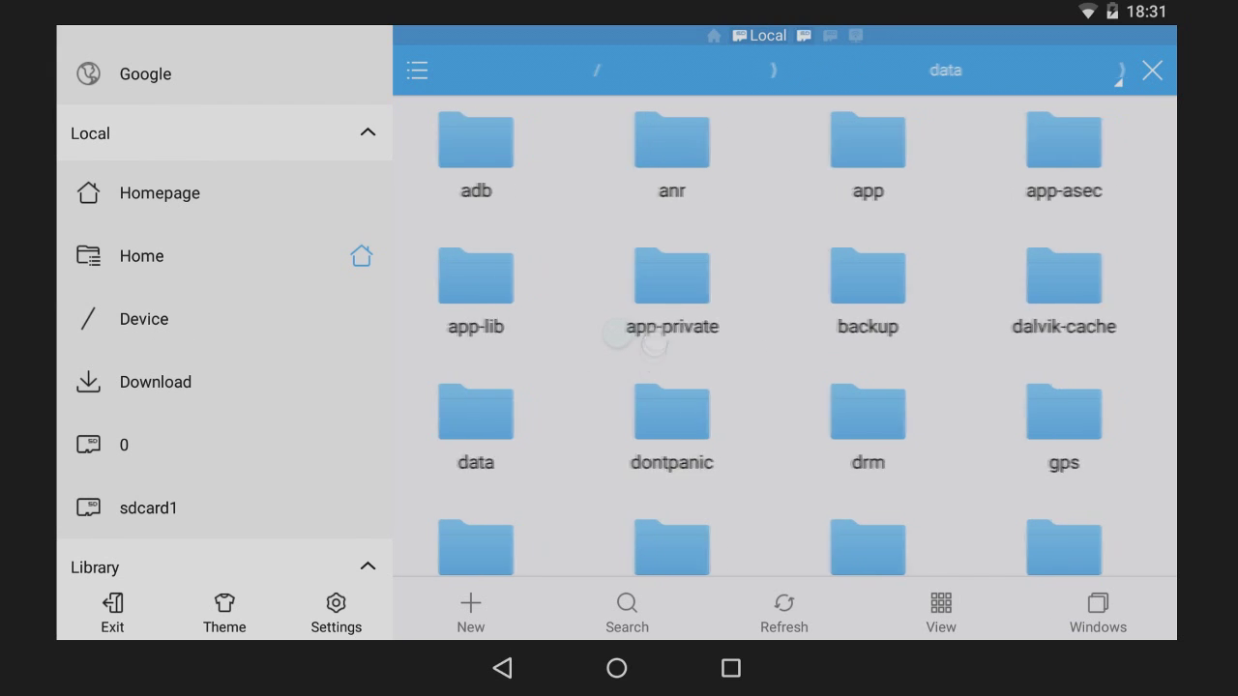
click(490, 414)
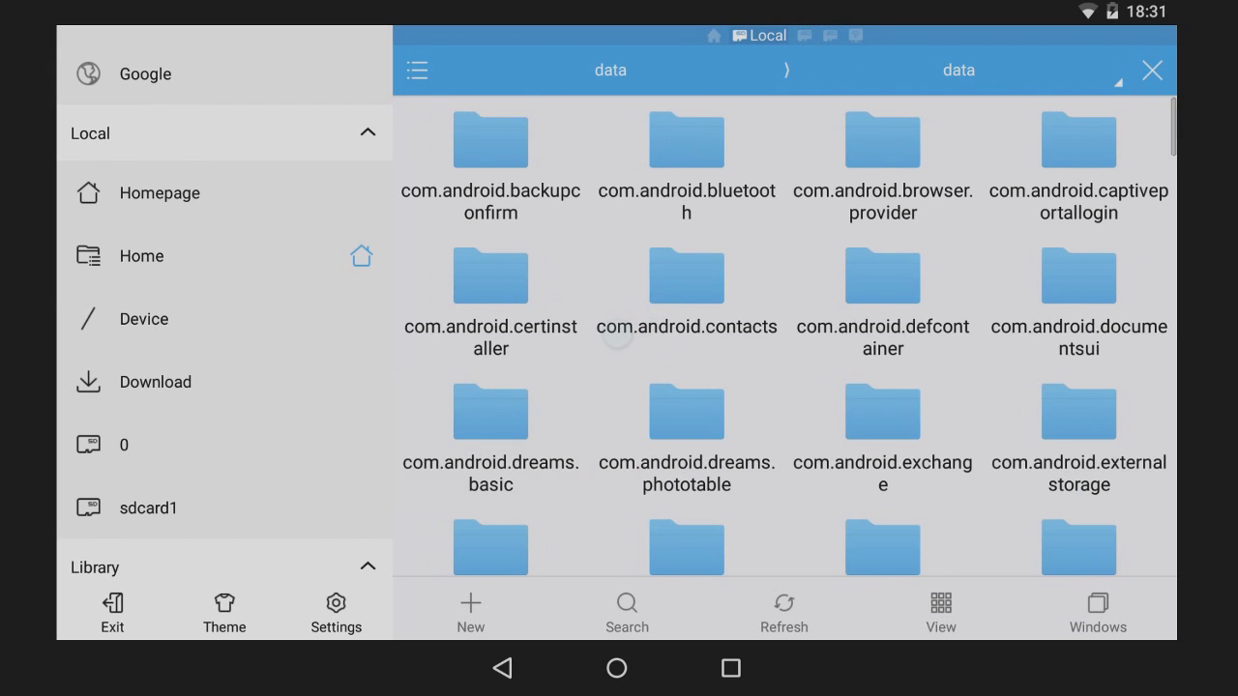
Scroll the app folders and open com.gameloft.android.ANMP.GloftM5HM
scroll(783, 339, down, 5)
scroll(784, 339, down, 3)
scroll(784, 338, down, 2)
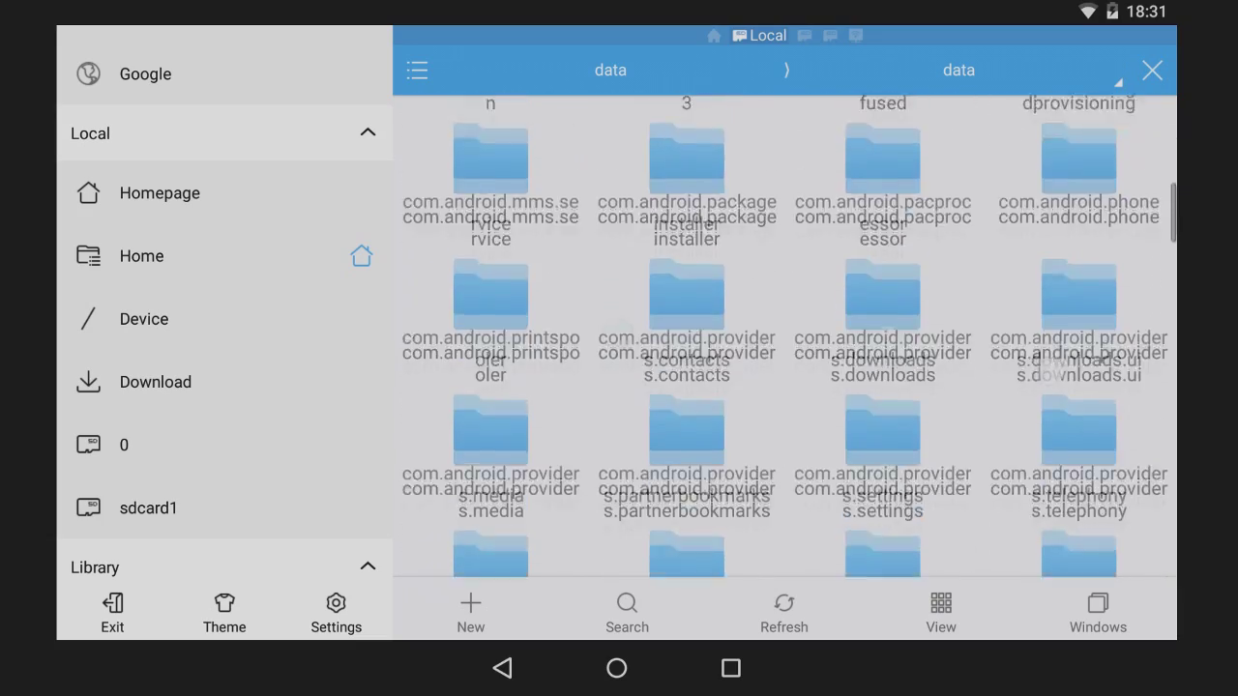
scroll(784, 338, down, 3)
scroll(784, 338, down, 2)
scroll(616, 335, down, 3)
scroll(616, 336, down, 2)
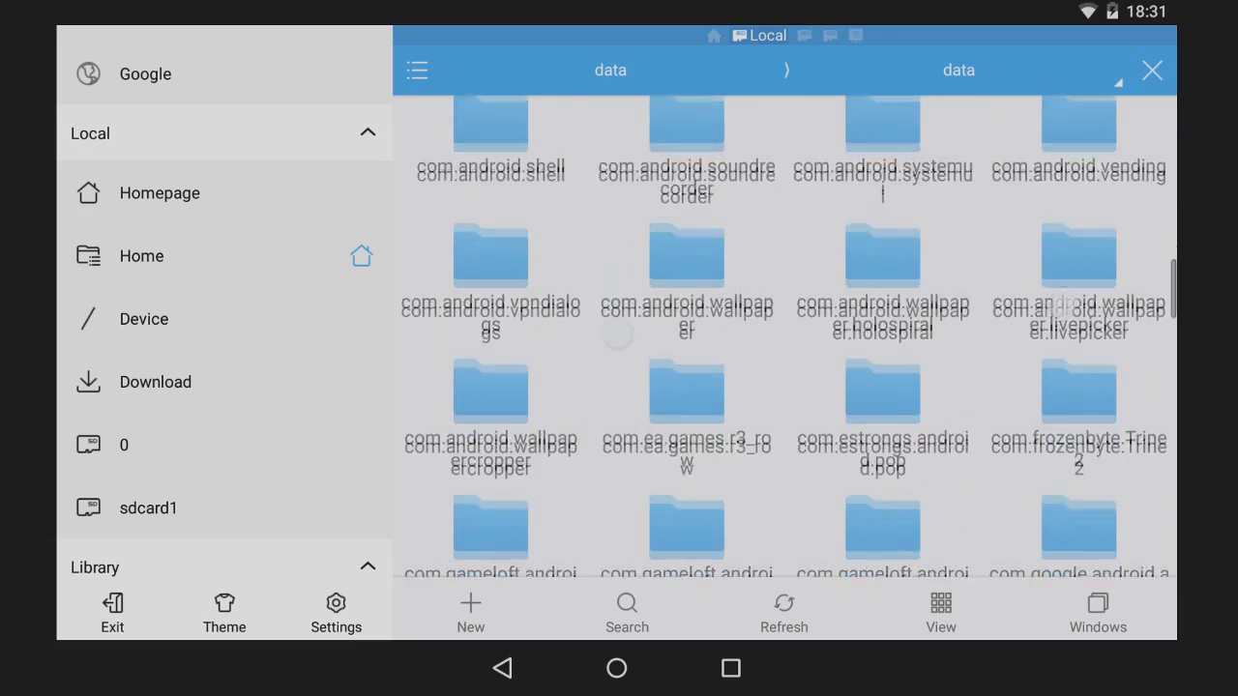
scroll(617, 335, down, 2)
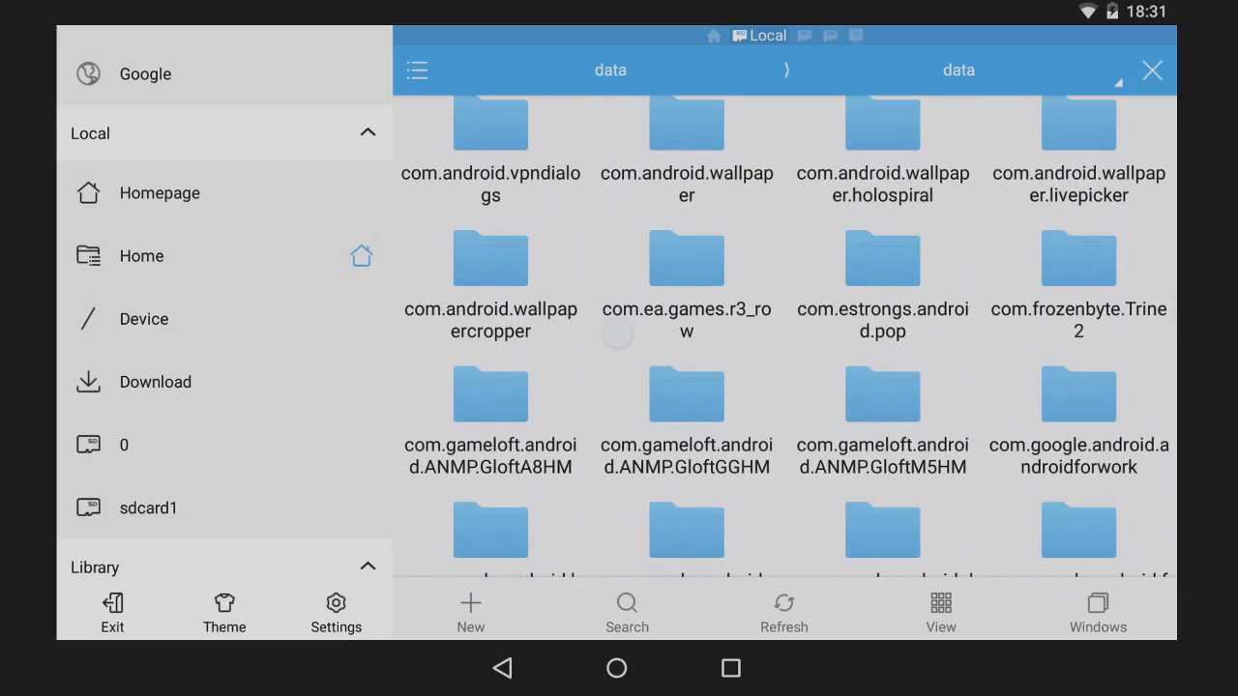
scroll(616, 333, down, 2)
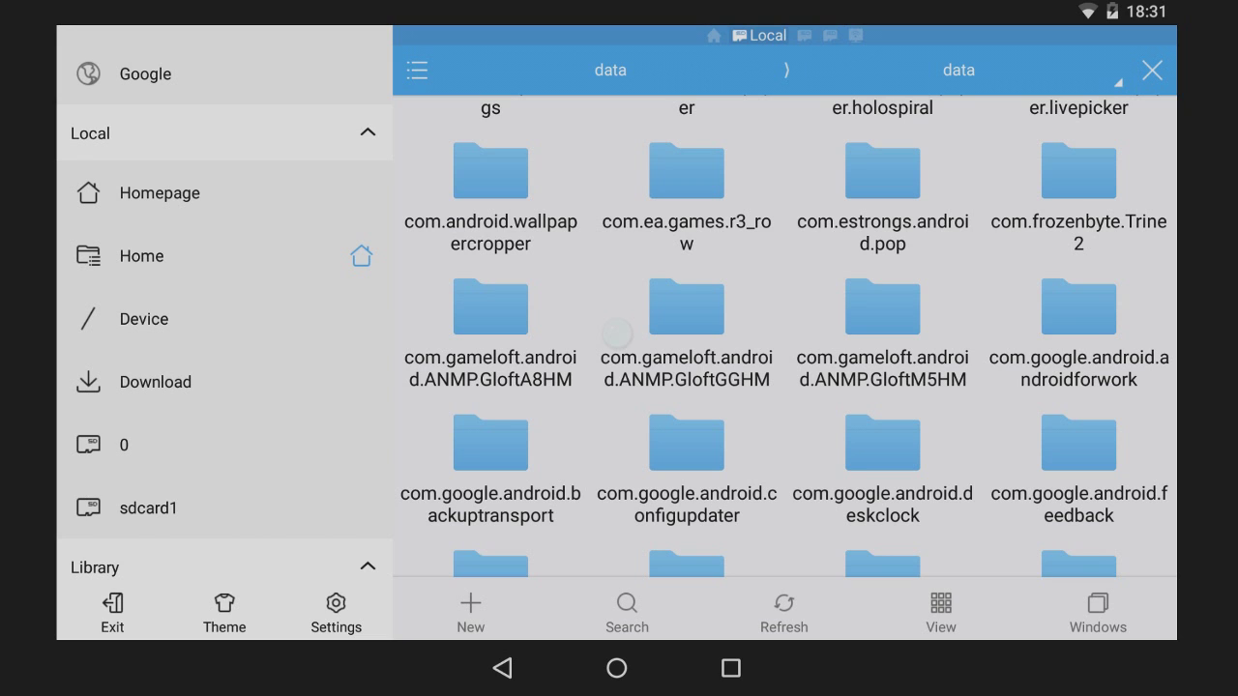
click(893, 377)
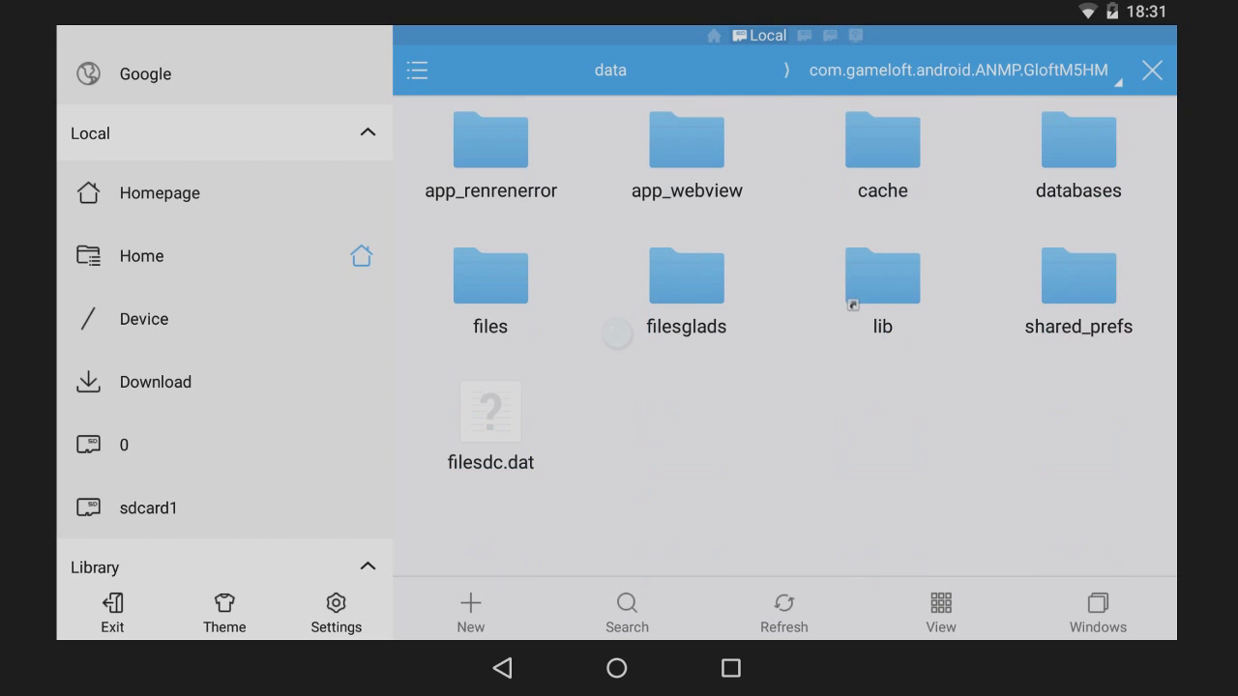
Copy GameOptions_saved.json from Download and paste it into the game's files folder
click(491, 281)
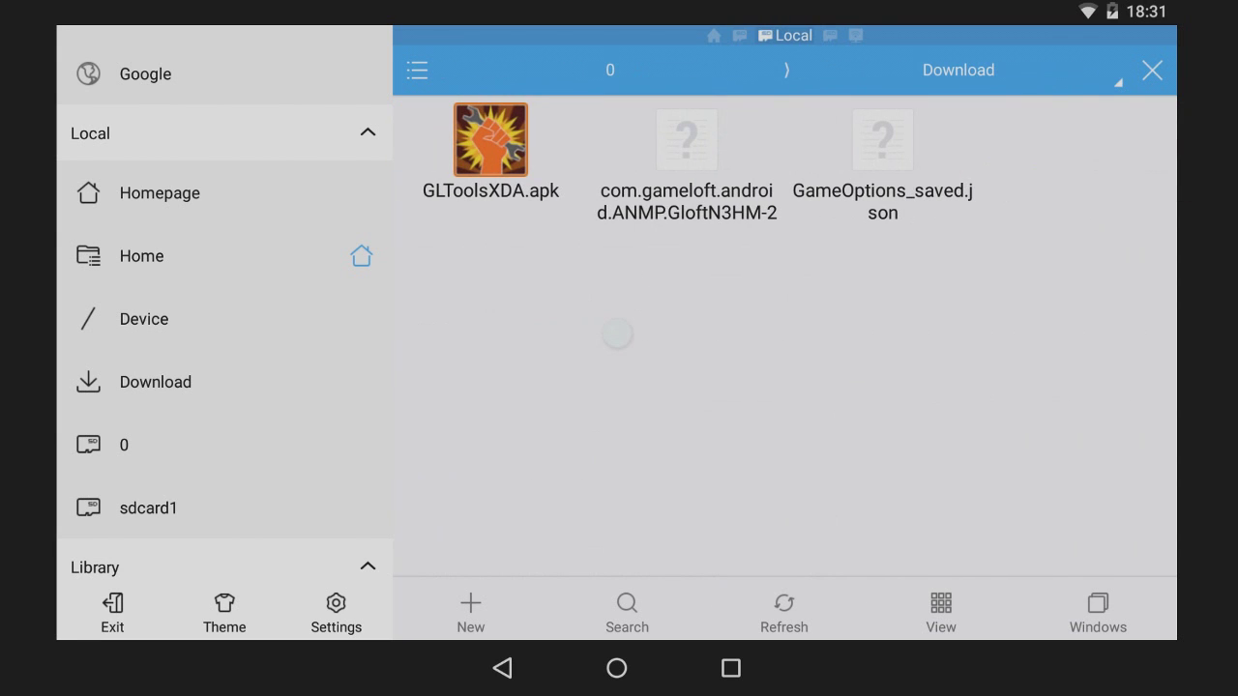
click(882, 188)
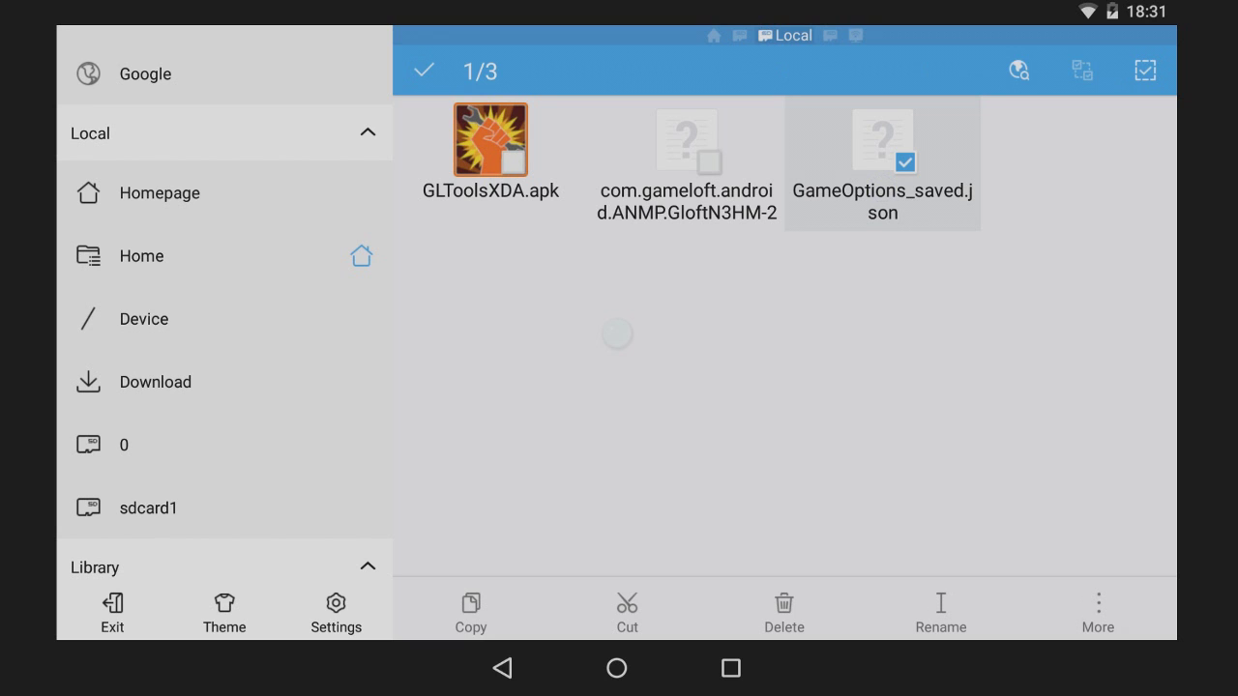
click(471, 615)
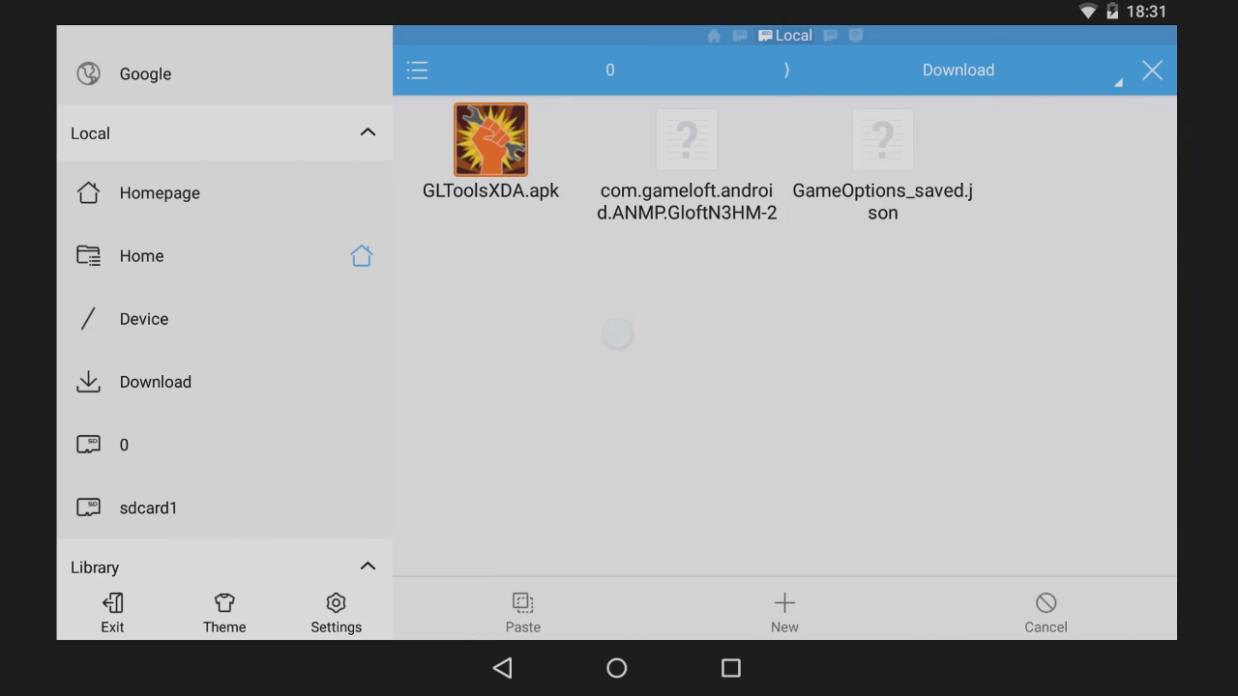
key(Escape)
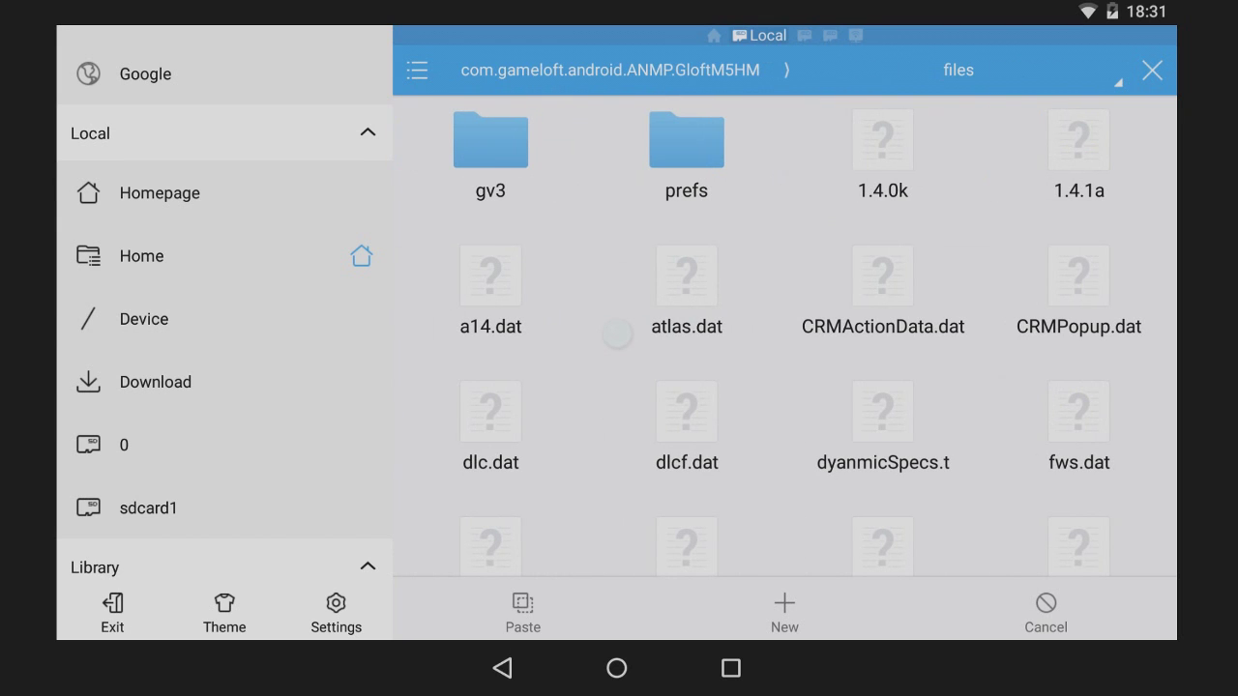
click(538, 608)
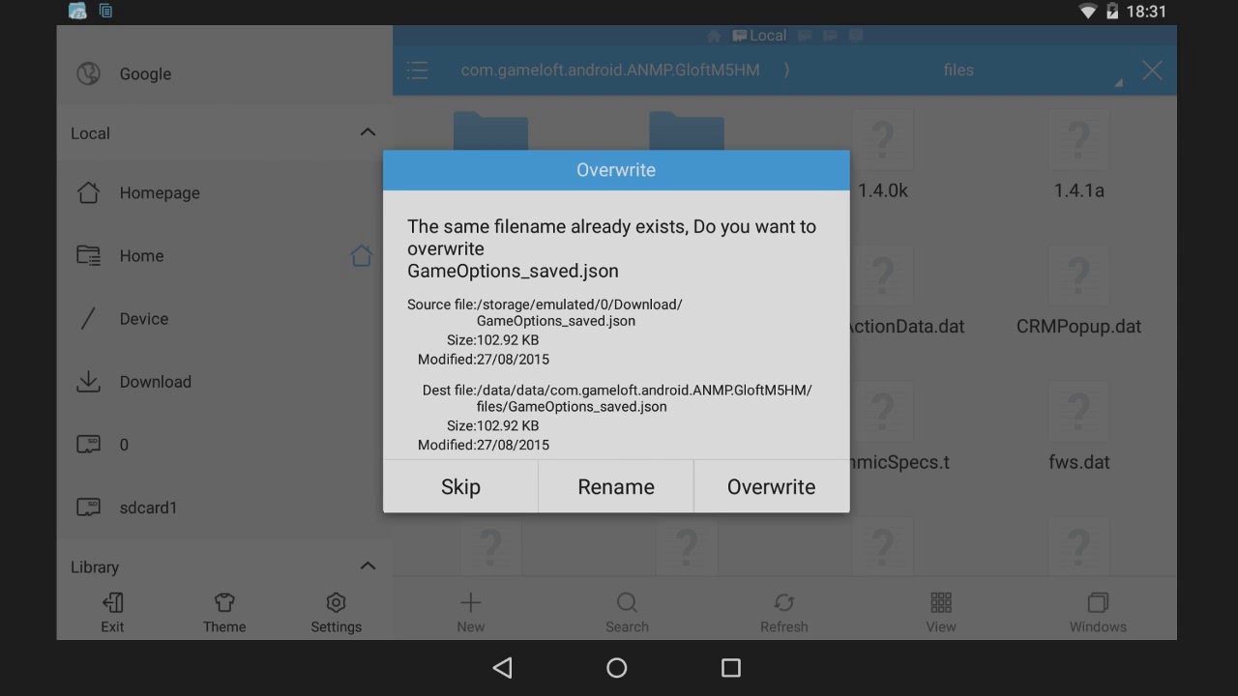
Choose Overwrite to replace the existing GameOptions_saved.json in files
click(771, 487)
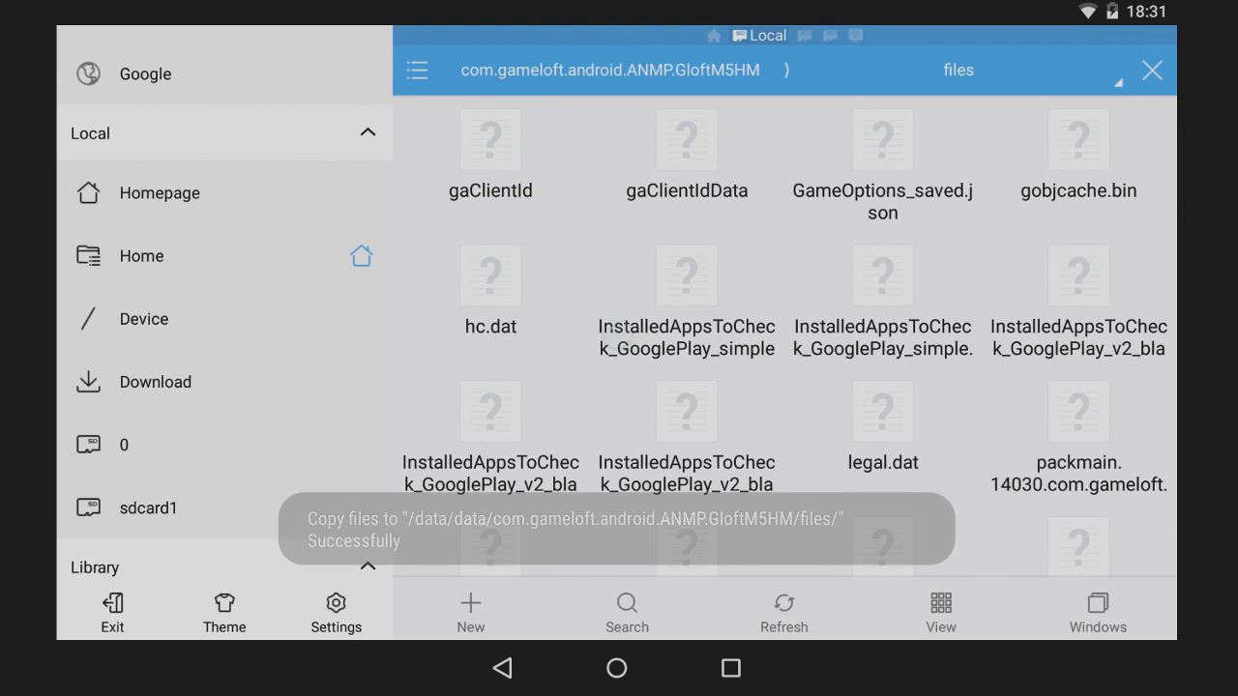
click(731, 668)
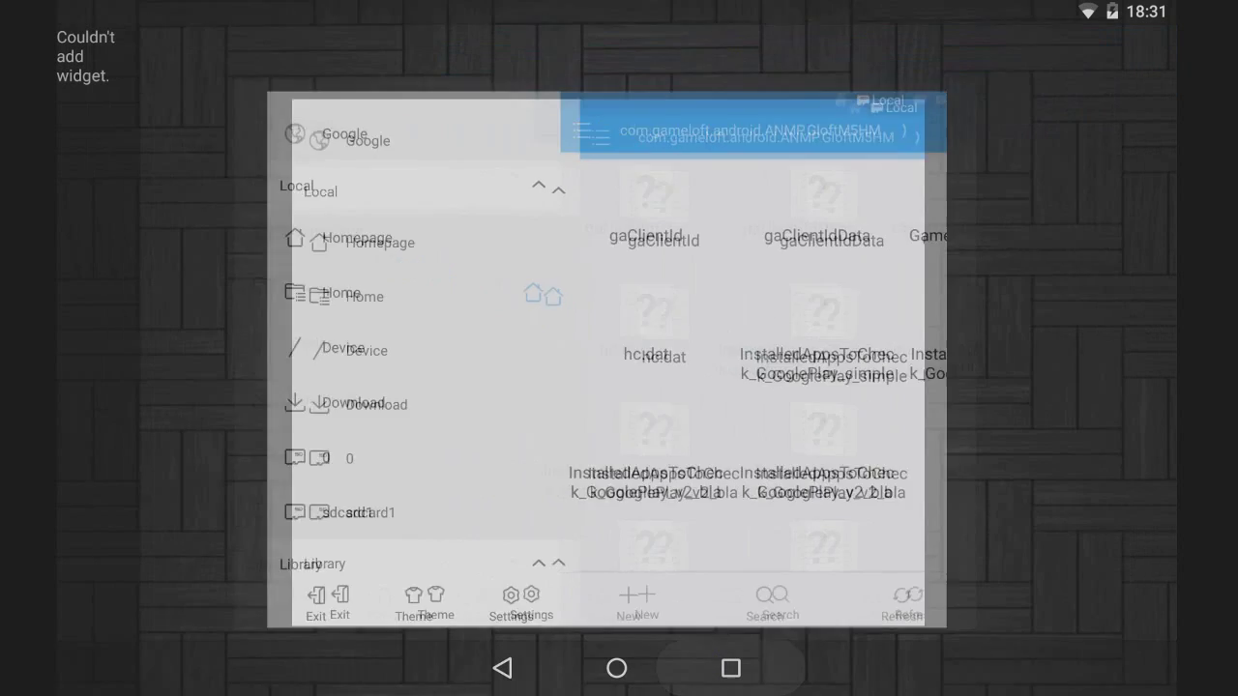
Dismiss ES File Explorer from Recents and return to the home screen
drag(619, 368, 967, 367)
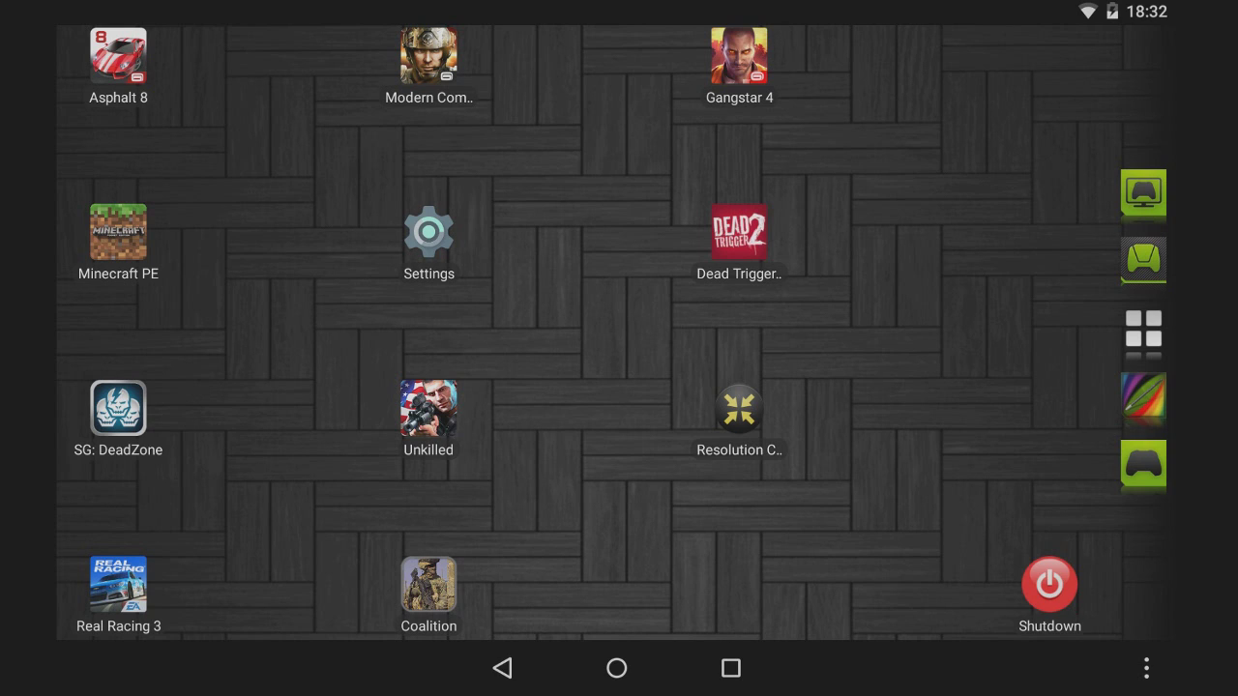
click(1143, 330)
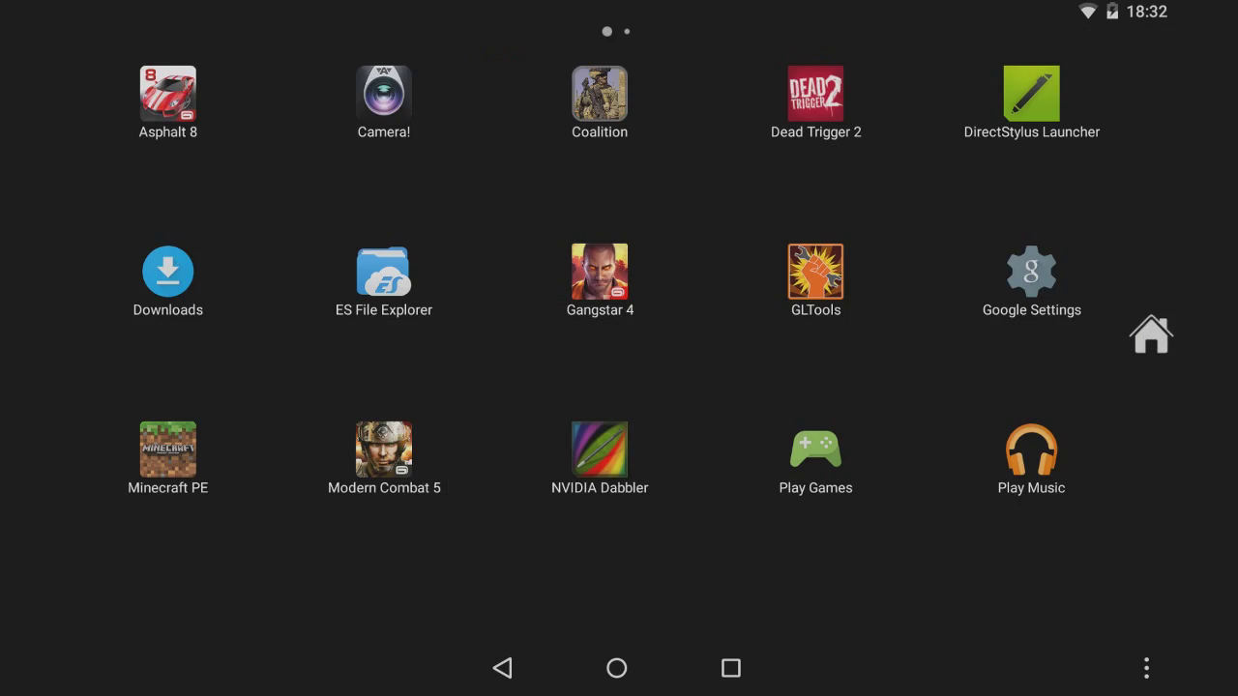
click(730, 667)
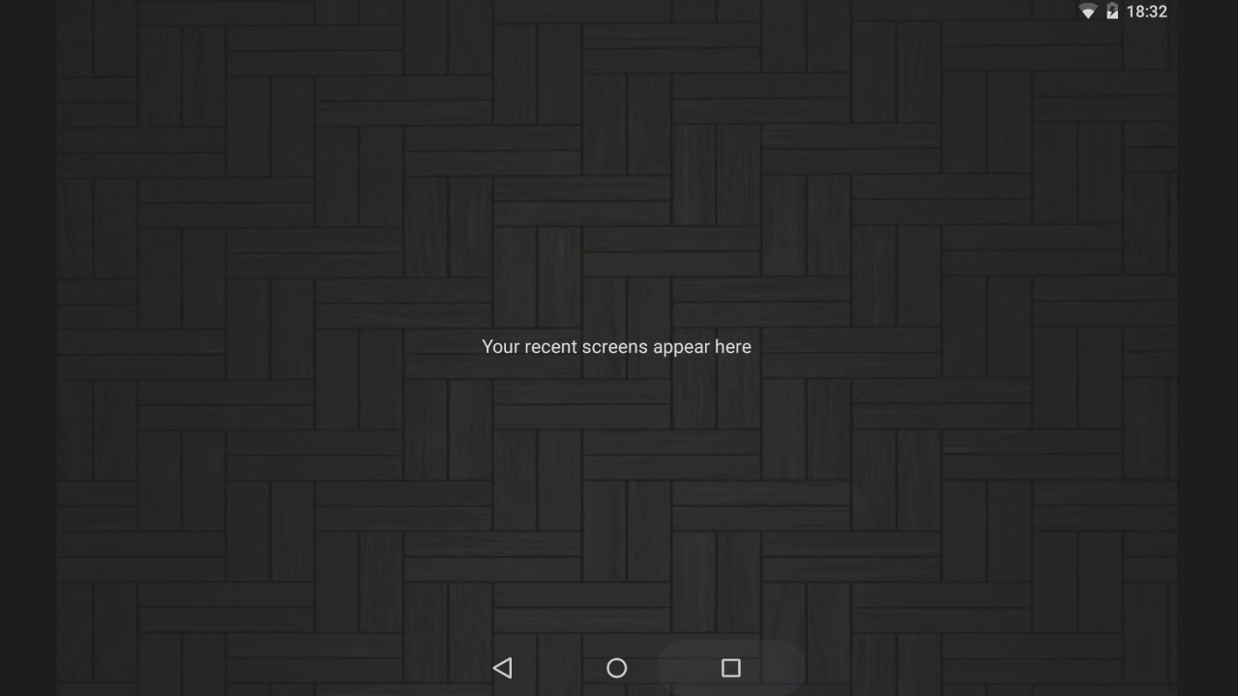
click(616, 668)
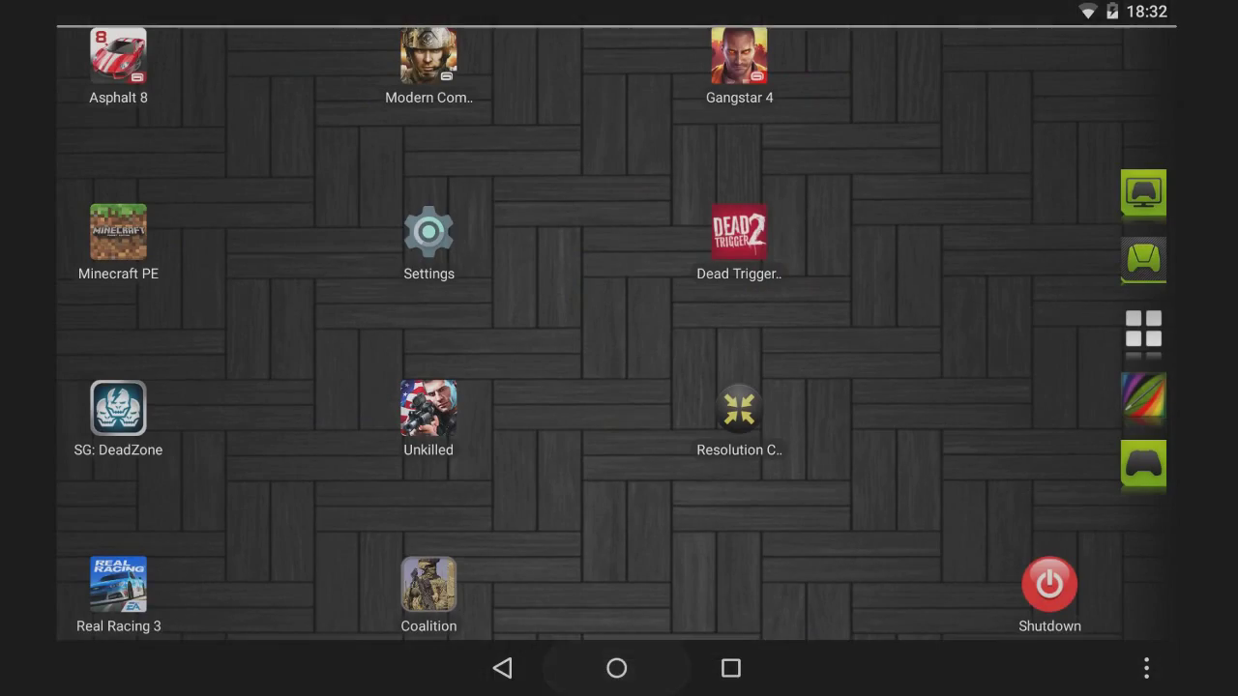